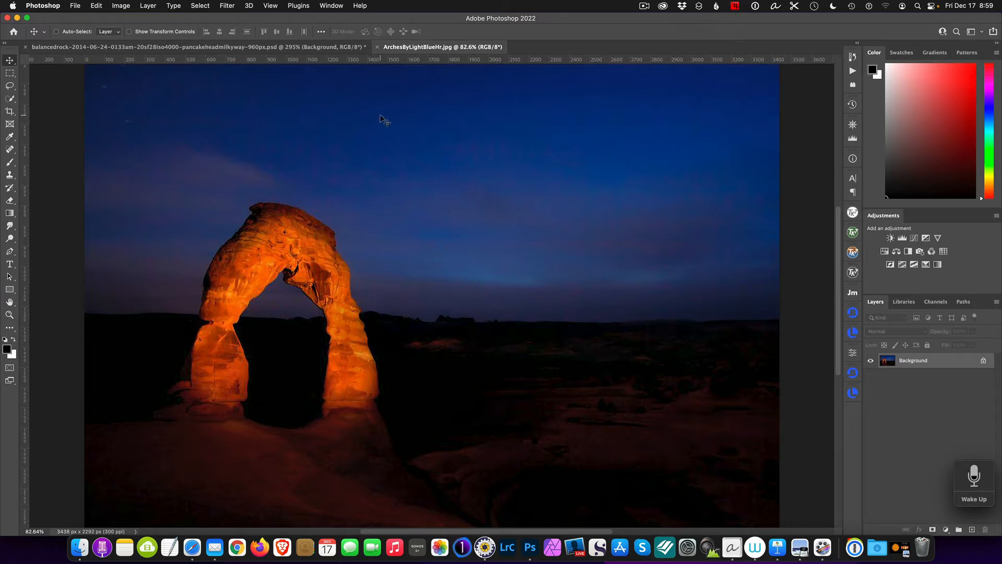
# - Compare the balanced rock photo with the arch photo and view the CTO_Gels.001.jpeg reference image in Preview
pyautogui.click(269, 48)
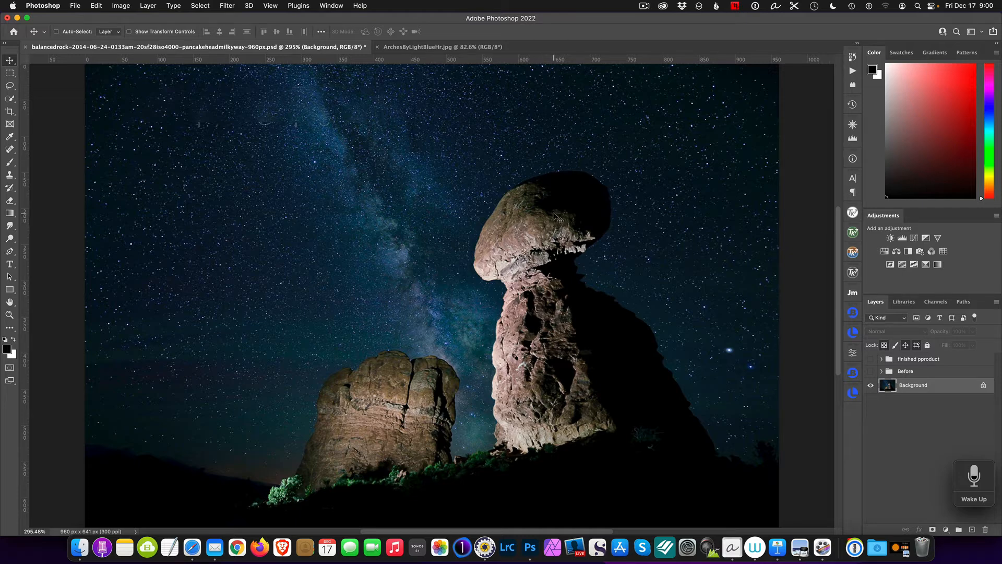
pyautogui.click(434, 47)
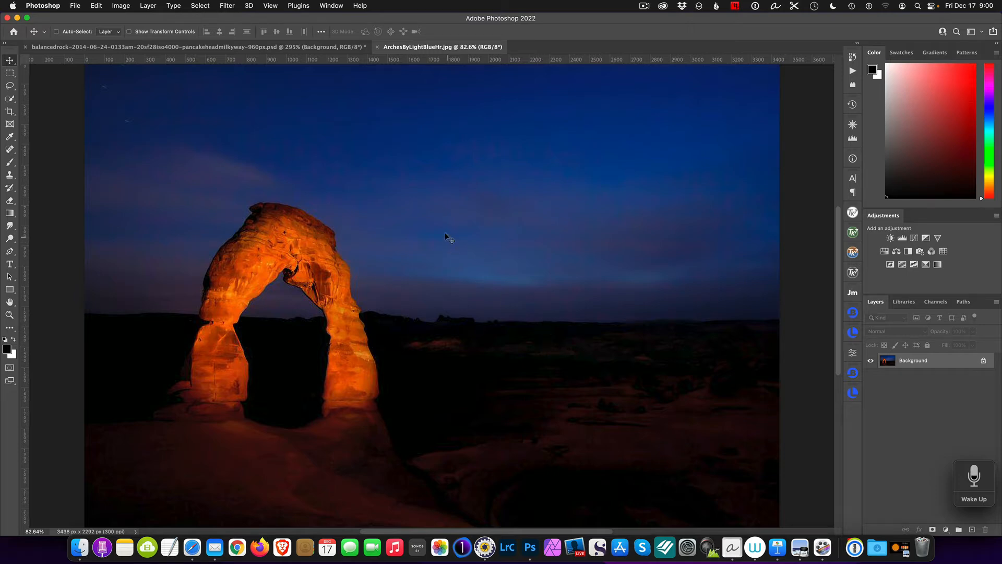
pyautogui.click(284, 48)
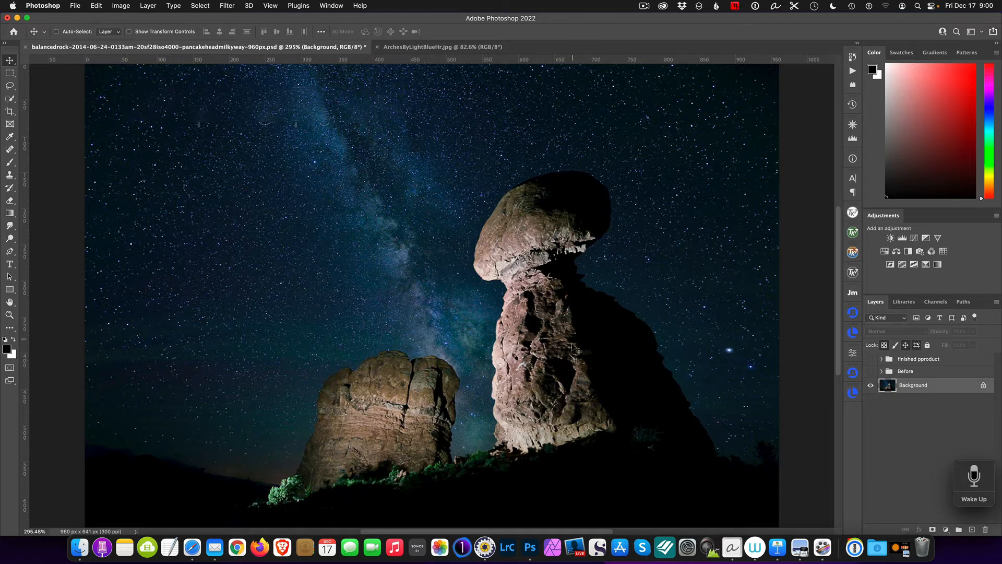
pyautogui.click(901, 549)
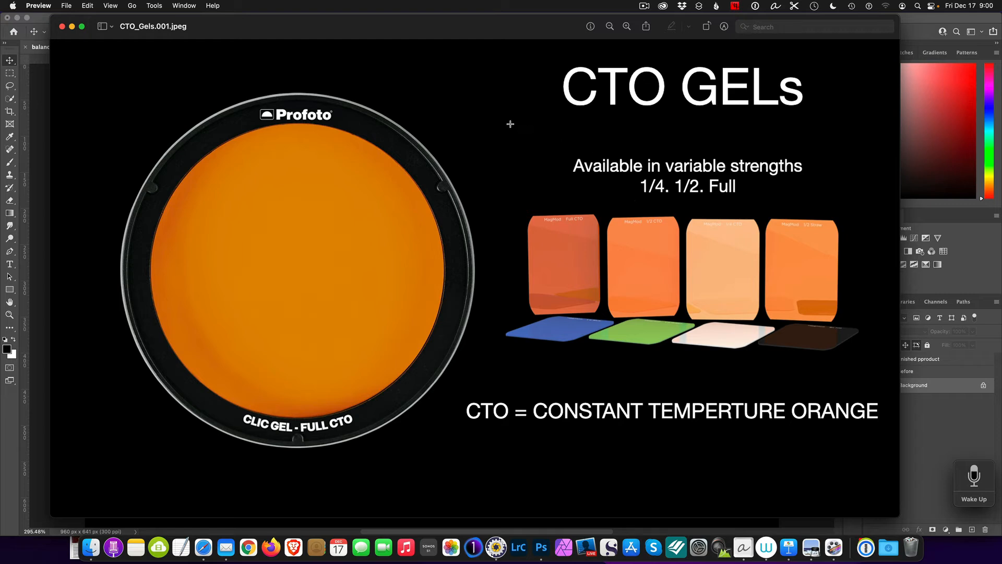
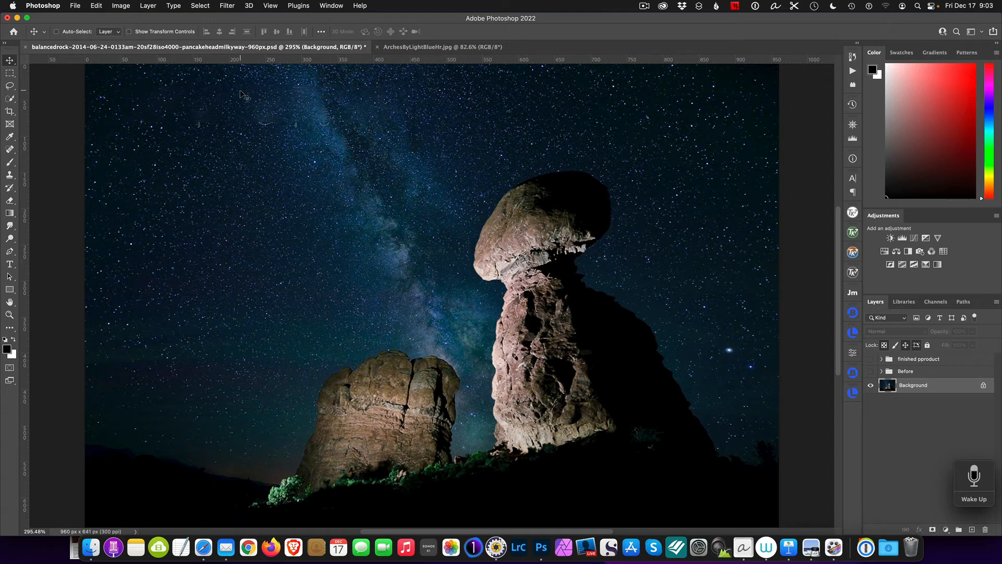
# - Select the lit rock formations with Select Subject and add a Photo Filter adjustment layer masked to them
pyautogui.click(202, 5)
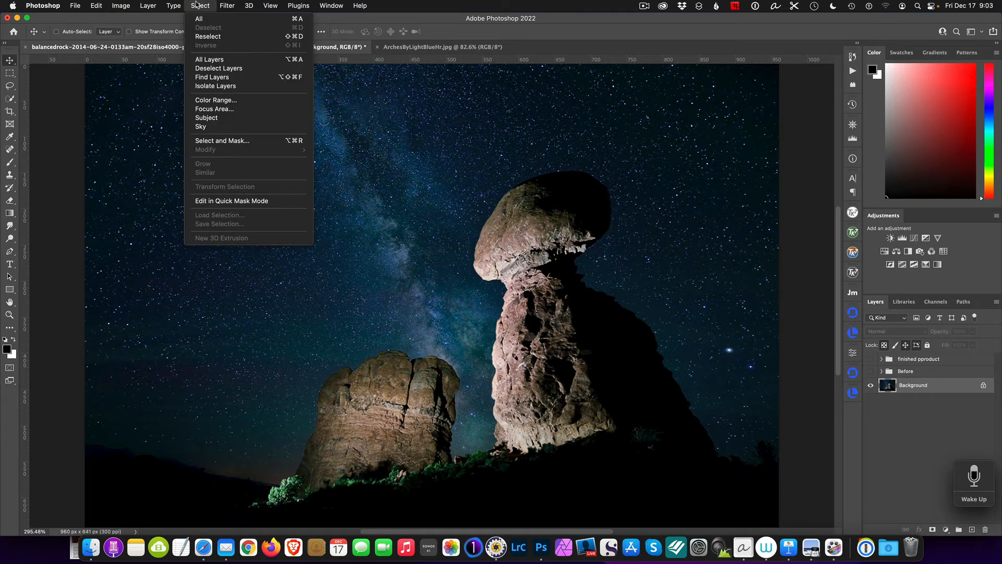
pyautogui.click(217, 119)
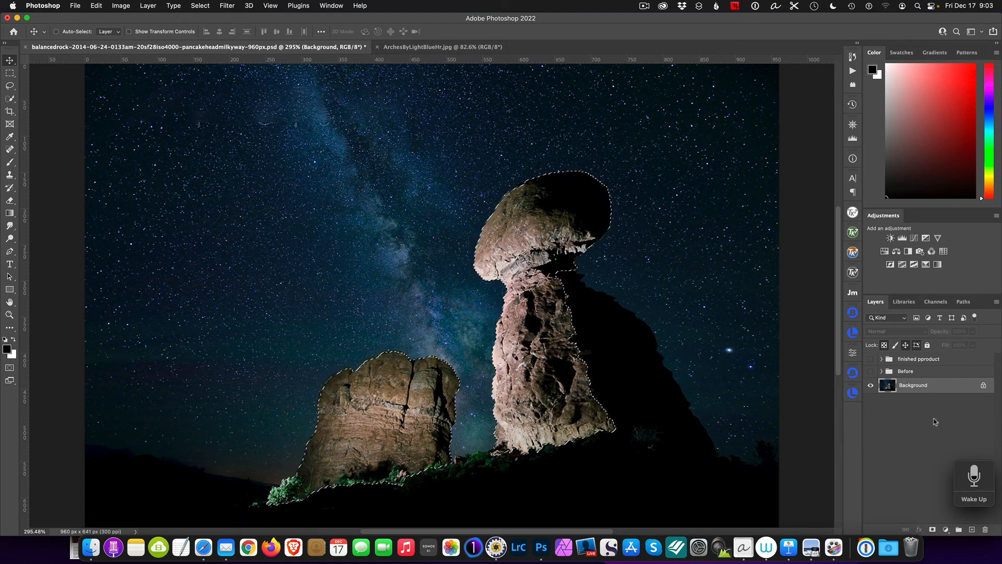
pyautogui.click(951, 532)
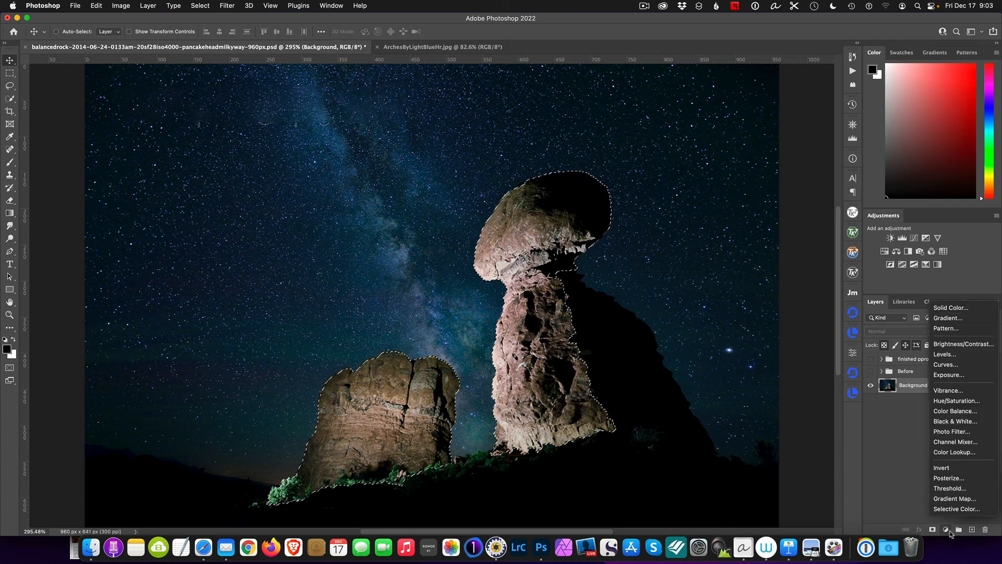
pyautogui.click(953, 432)
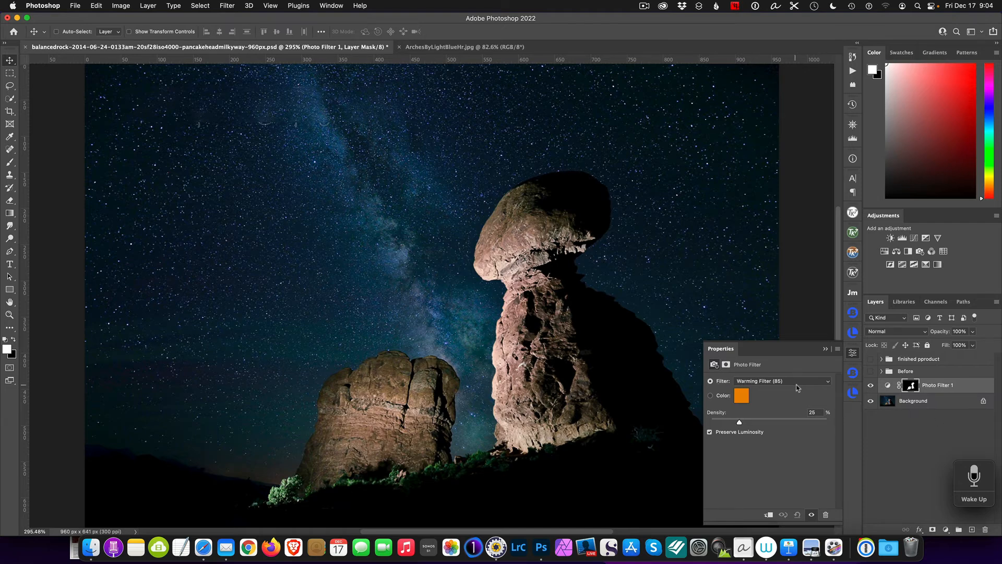
# - Switch the photo filter to its orange Color option and raise the density to 100%
pyautogui.click(827, 384)
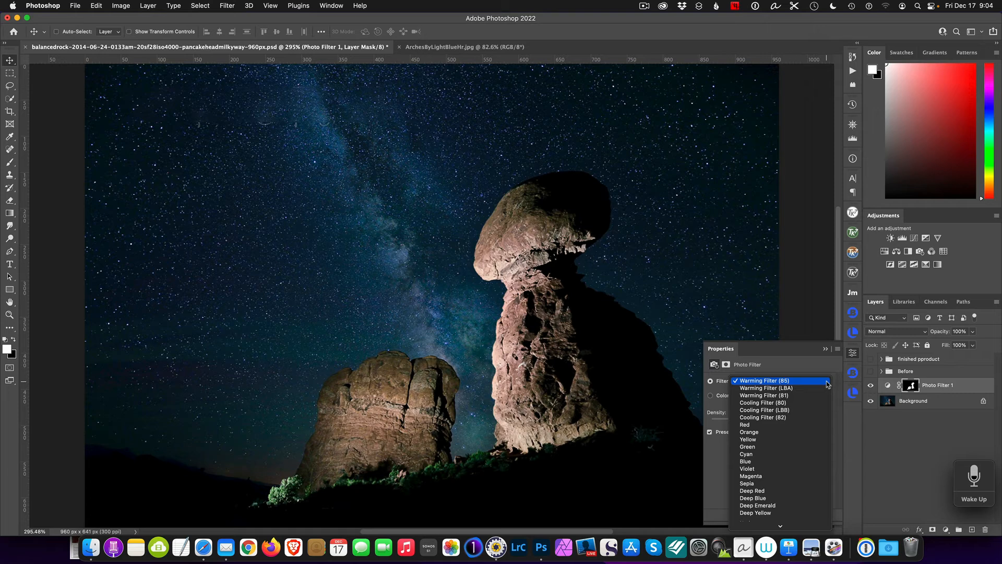
pyautogui.click(804, 349)
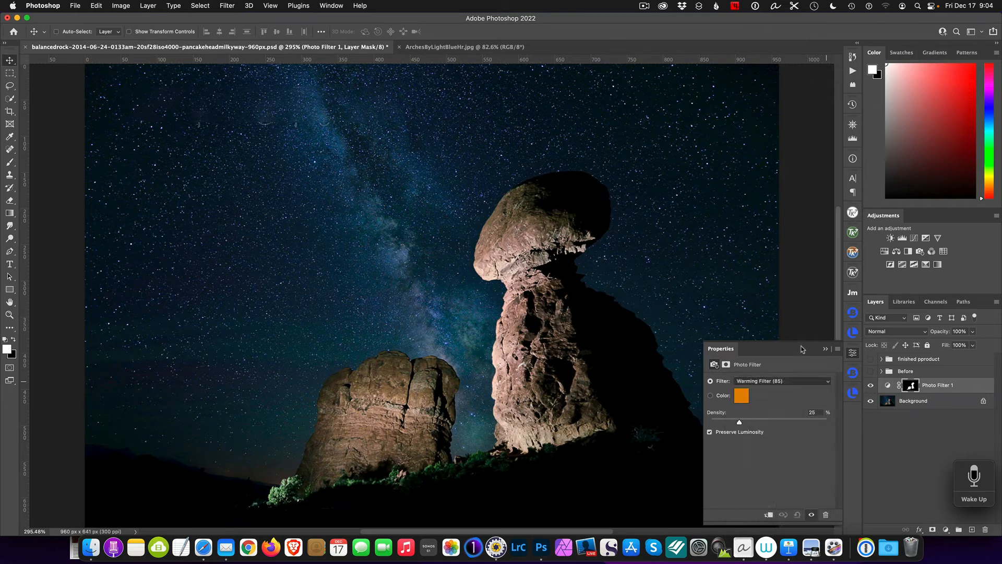
pyautogui.click(710, 396)
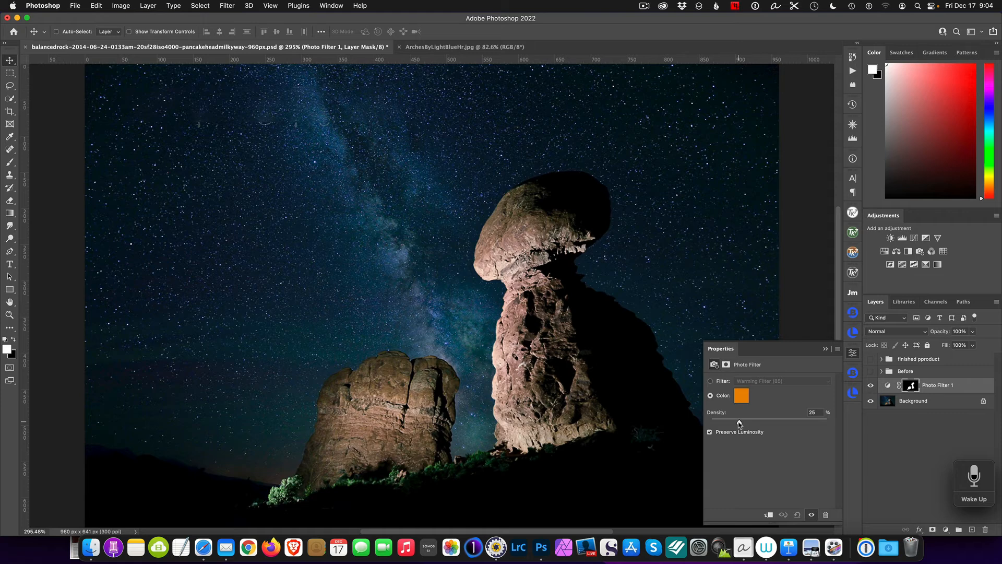
pyautogui.moveTo(740, 423); pyautogui.dragTo(830, 424)
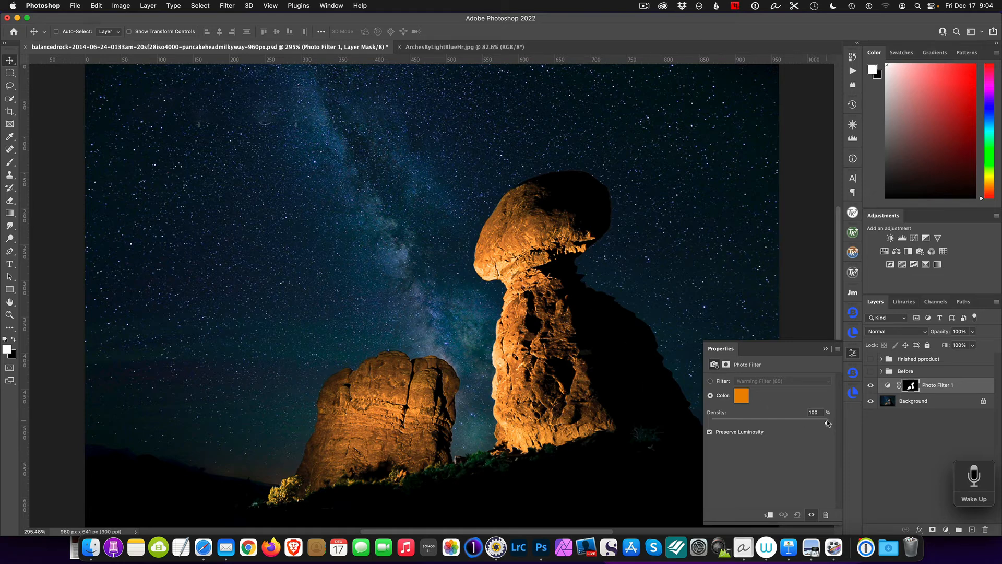
pyautogui.moveTo(827, 420); pyautogui.dragTo(941, 436)
pyautogui.click(825, 350)
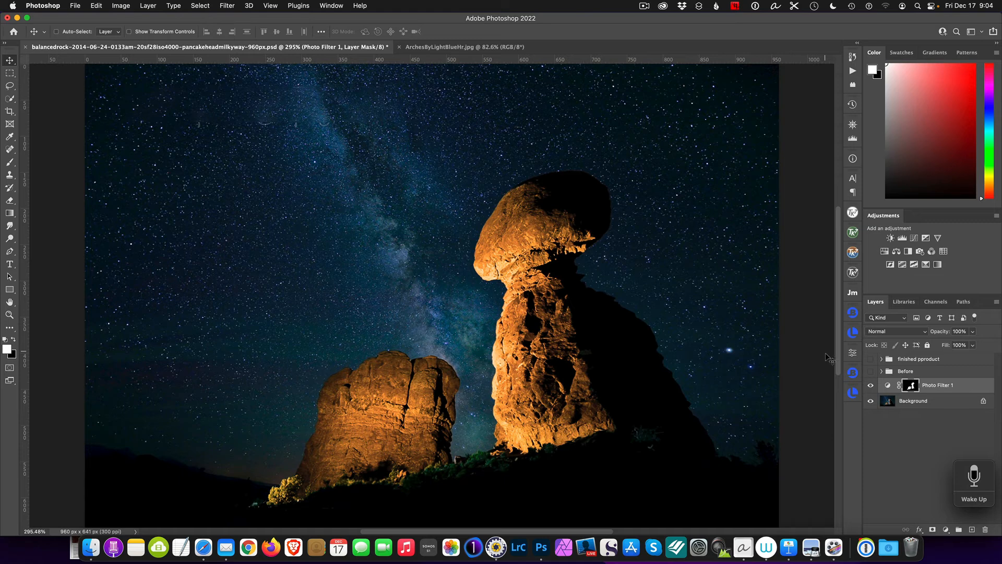
# - Duplicate the Photo Filter 1 layer and compare the rocks with and without the copy
pyautogui.click(947, 387)
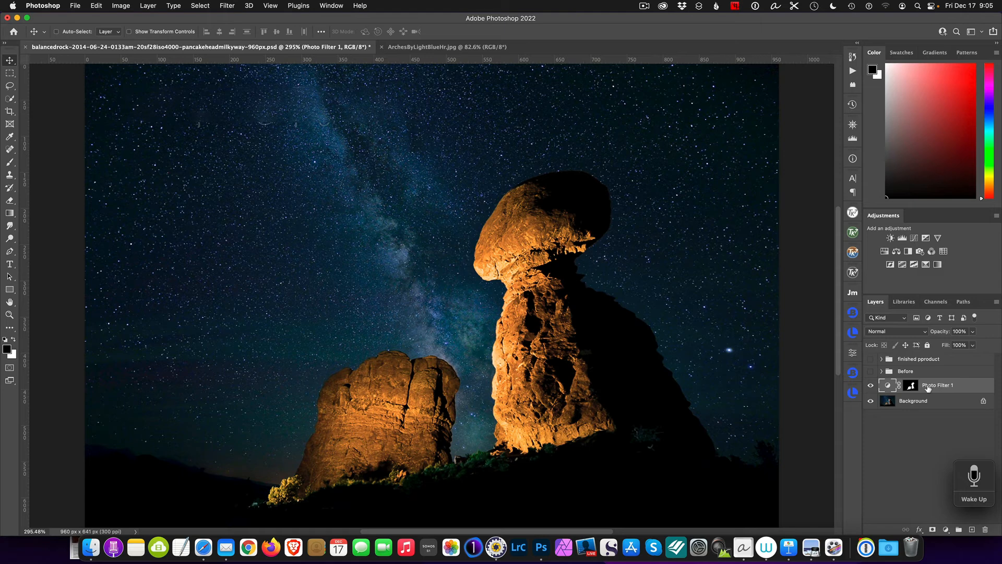
pyautogui.press('super+j')
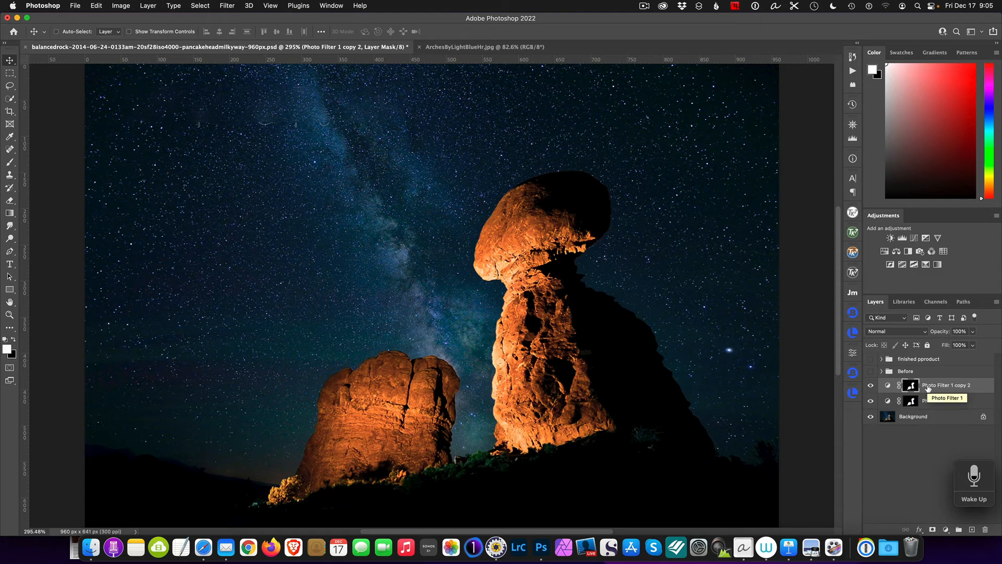
pyautogui.click(871, 386)
pyautogui.click(871, 387)
pyautogui.click(871, 386)
pyautogui.click(870, 386)
# - Set the duplicated photo filter layer's blend mode to Color
pyautogui.click(936, 387)
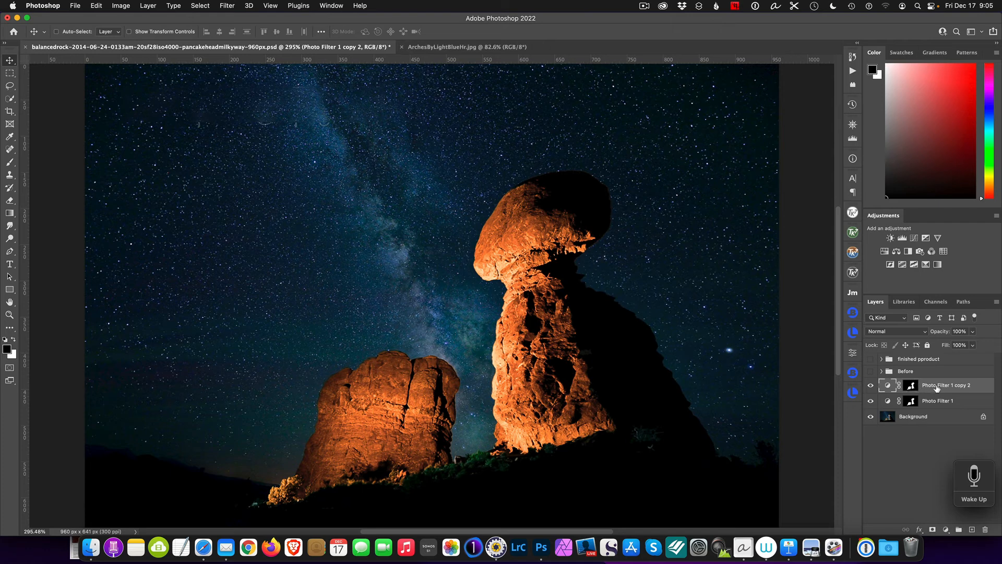
pyautogui.click(920, 335)
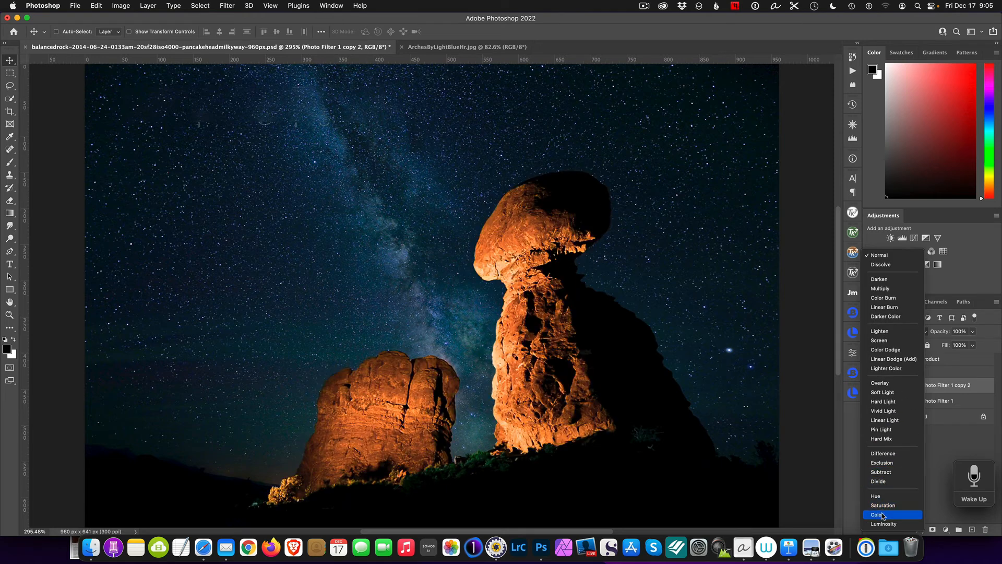
pyautogui.click(883, 516)
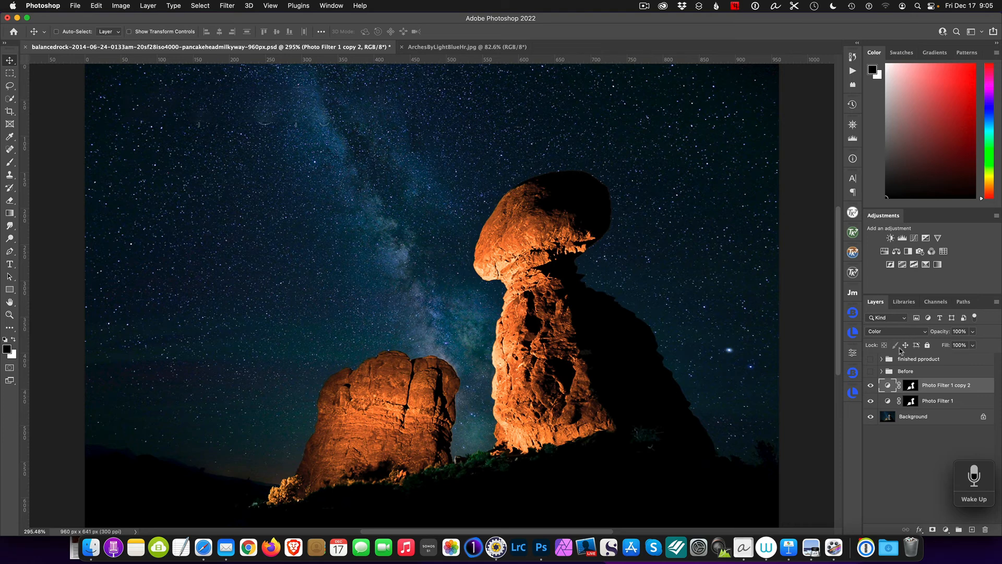
# - Compare the image with the duplicated filter layer off and on, and against the Before group
pyautogui.click(871, 386)
pyautogui.click(871, 386)
pyautogui.click(871, 386)
pyautogui.click(871, 386)
pyautogui.click(871, 372)
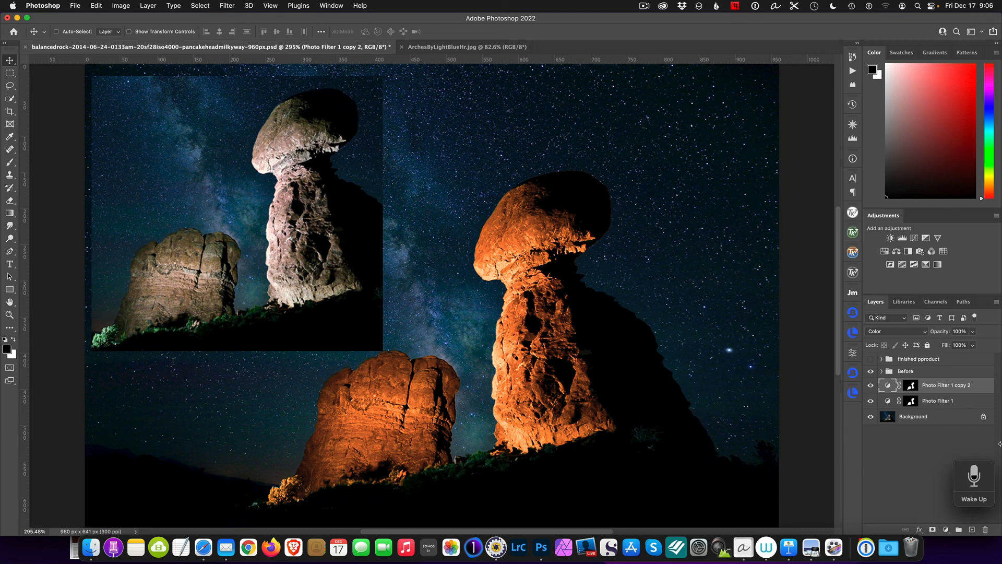
pyautogui.click(871, 372)
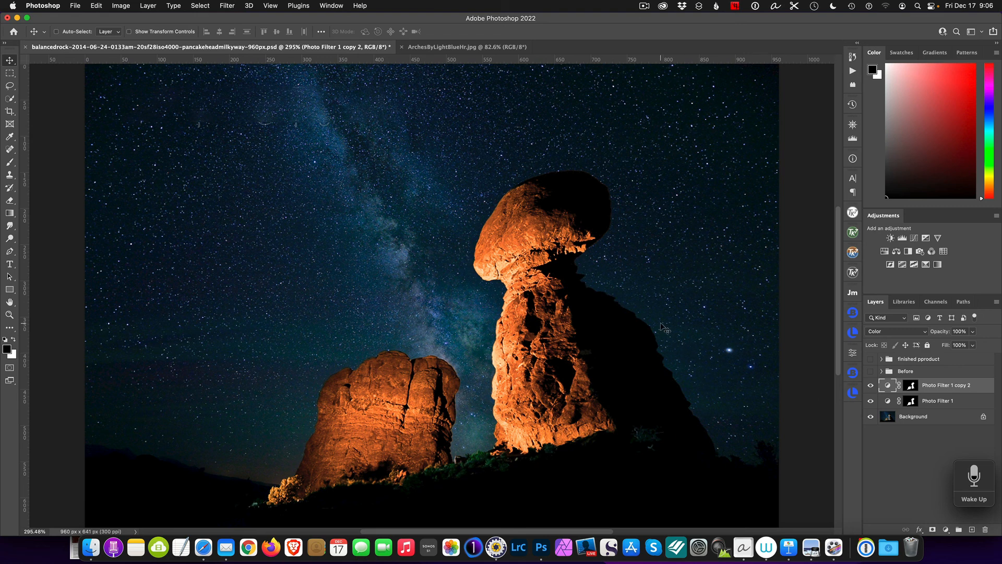
pyautogui.click(644, 5)
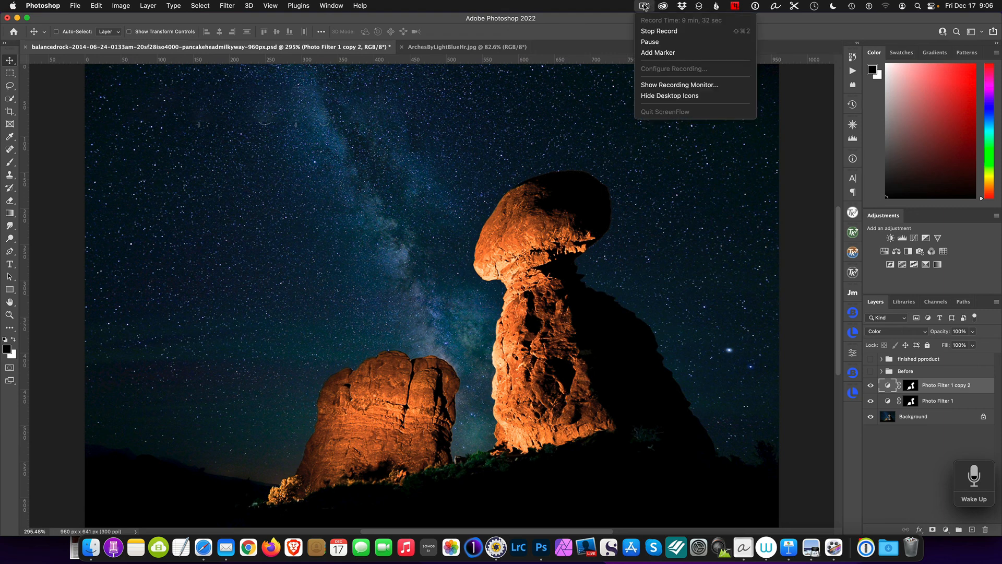
pyautogui.click(644, 31)
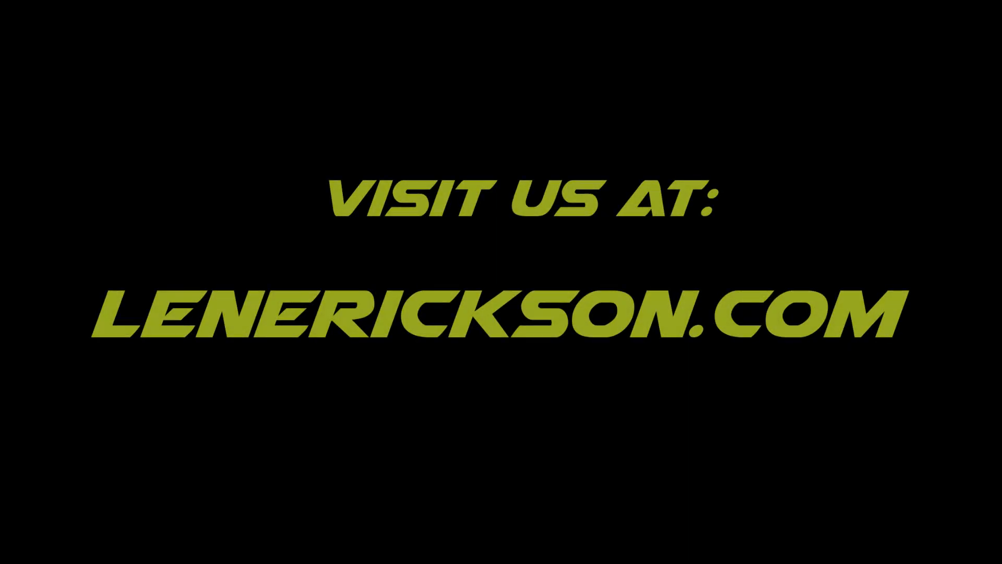